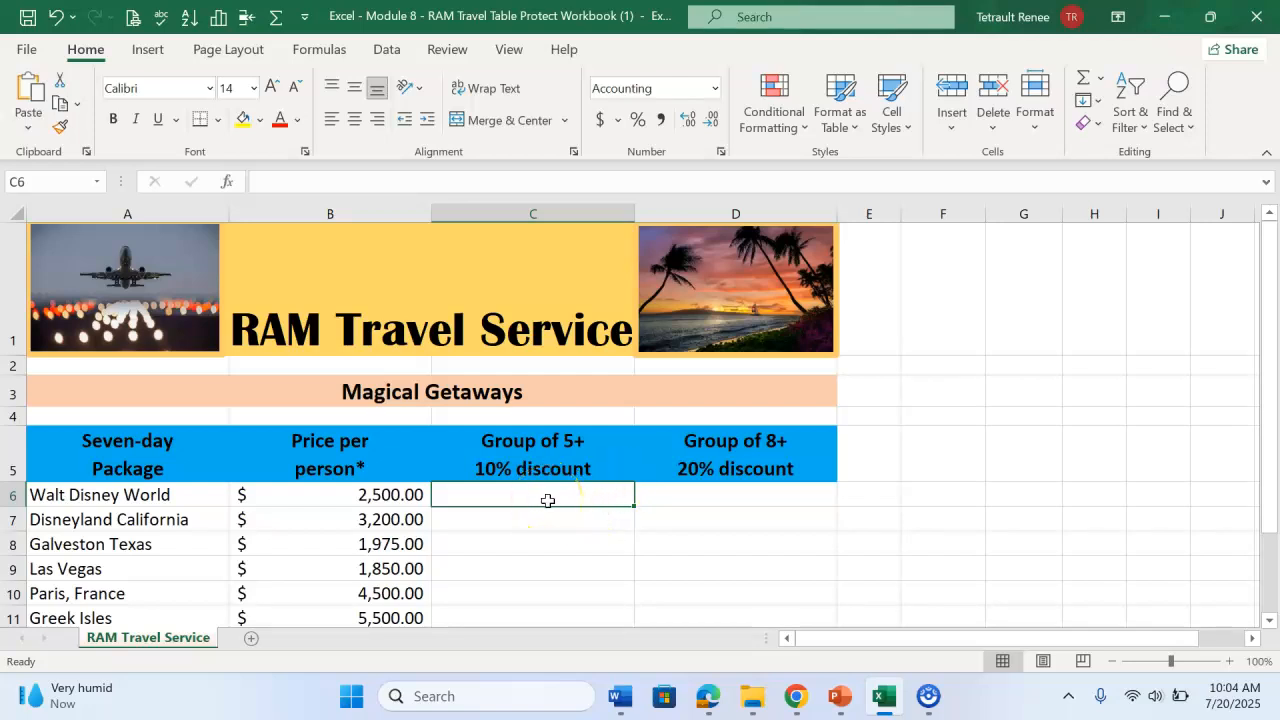
# Enter =B6-B6*10% in C6 for the 10% group discount price and fill the formula down to C13.
pyautogui.write('=')
pyautogui.click(366, 496)
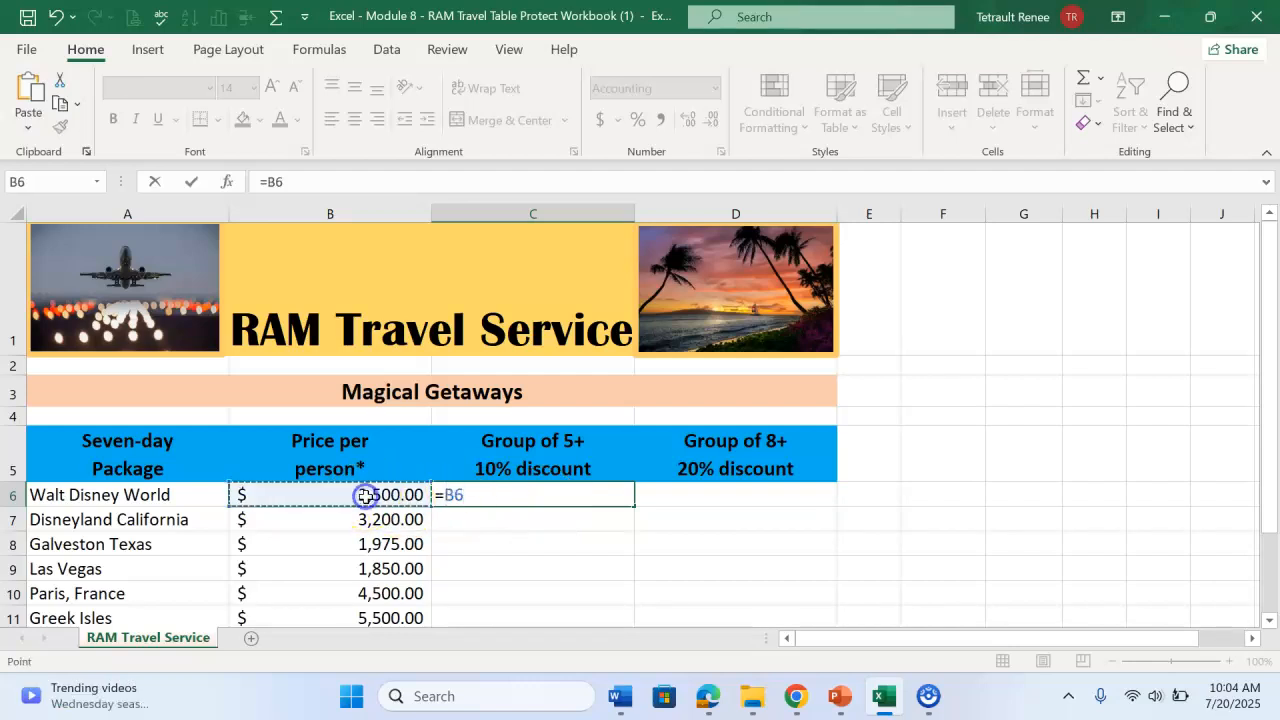
pyautogui.write('-')
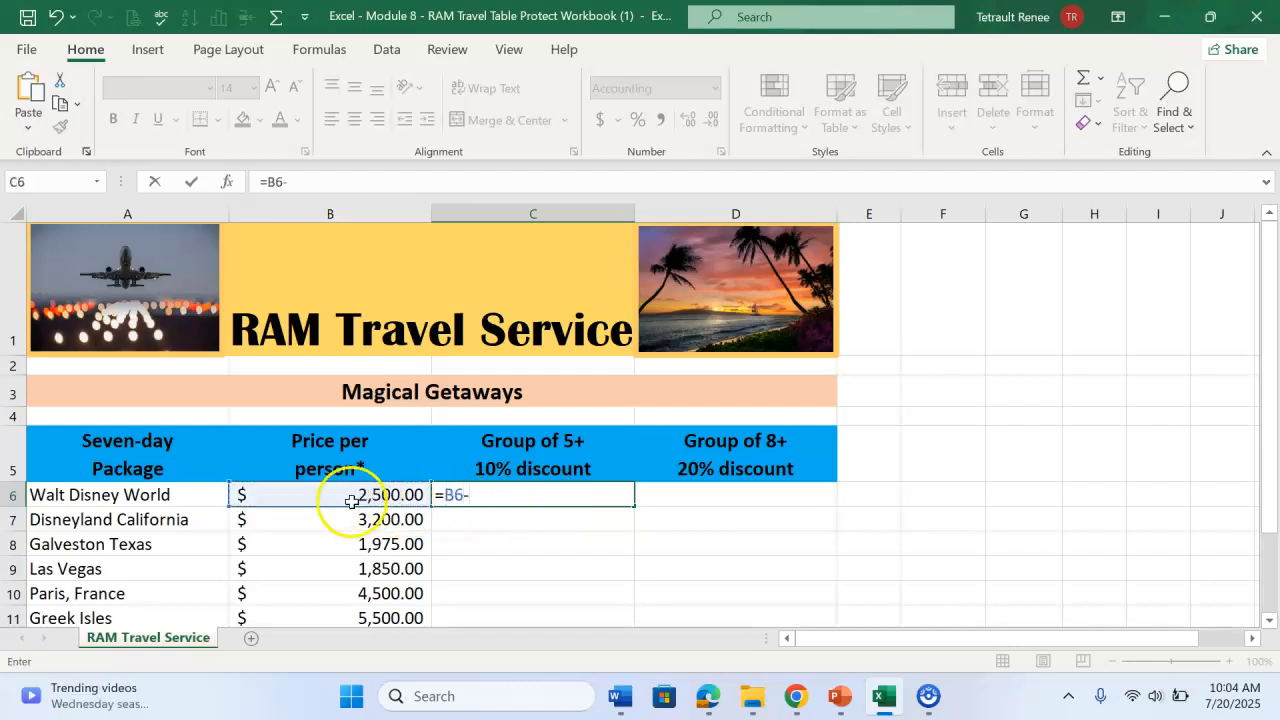
pyautogui.click(352, 495)
pyautogui.write('*')
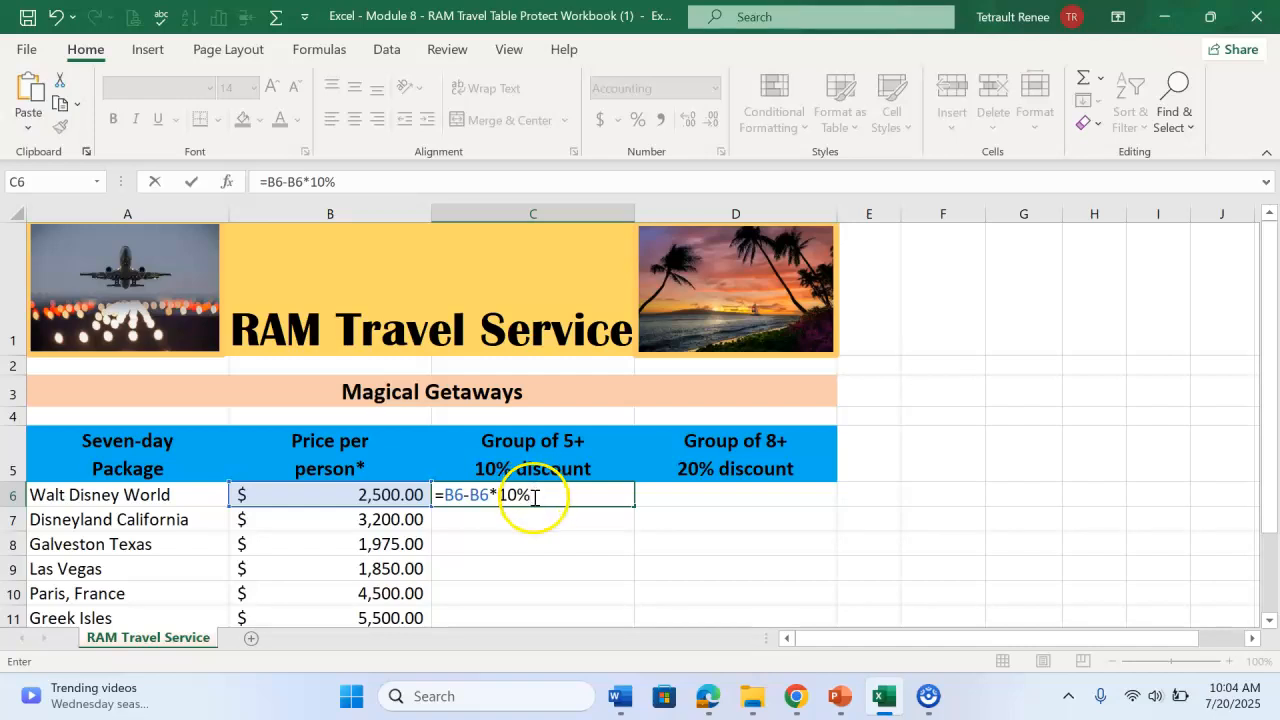
pyautogui.click(191, 181)
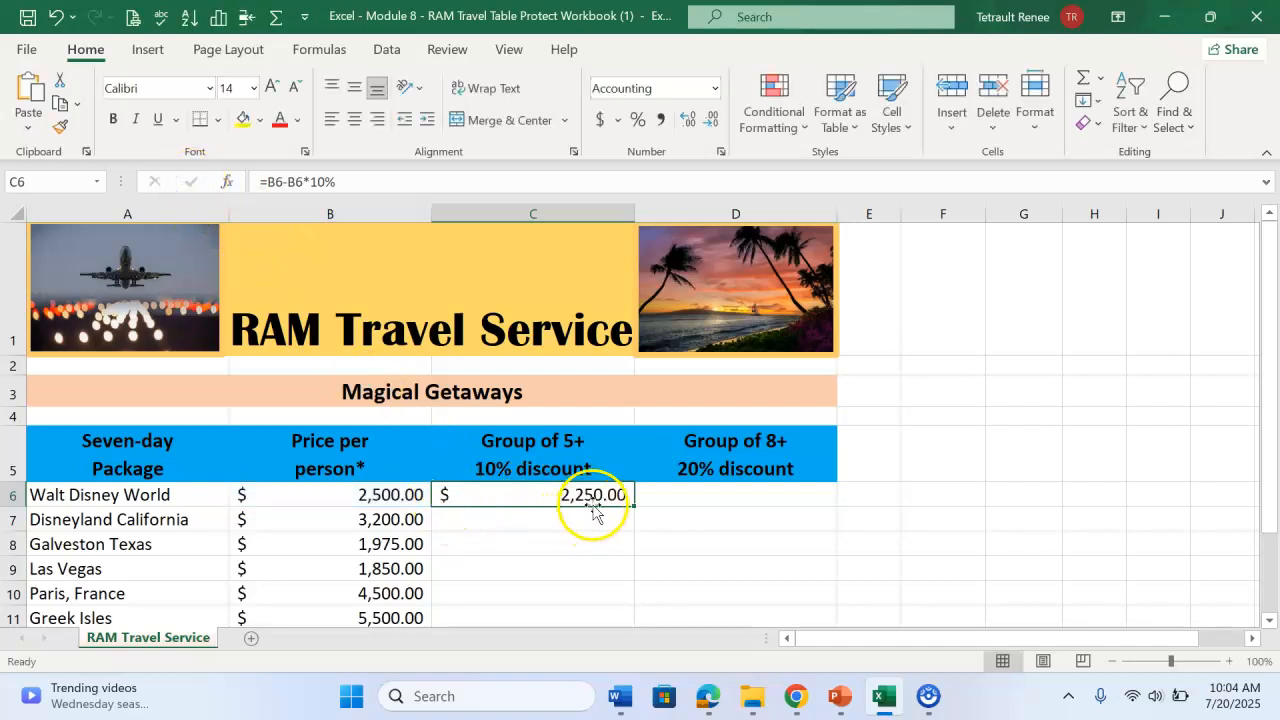
pyautogui.moveTo(634, 505); pyautogui.dragTo(626, 538)
# Enter =B6*80% in D6 for the 20% group discount price and fill the formula down to D13.
pyautogui.click(752, 361)
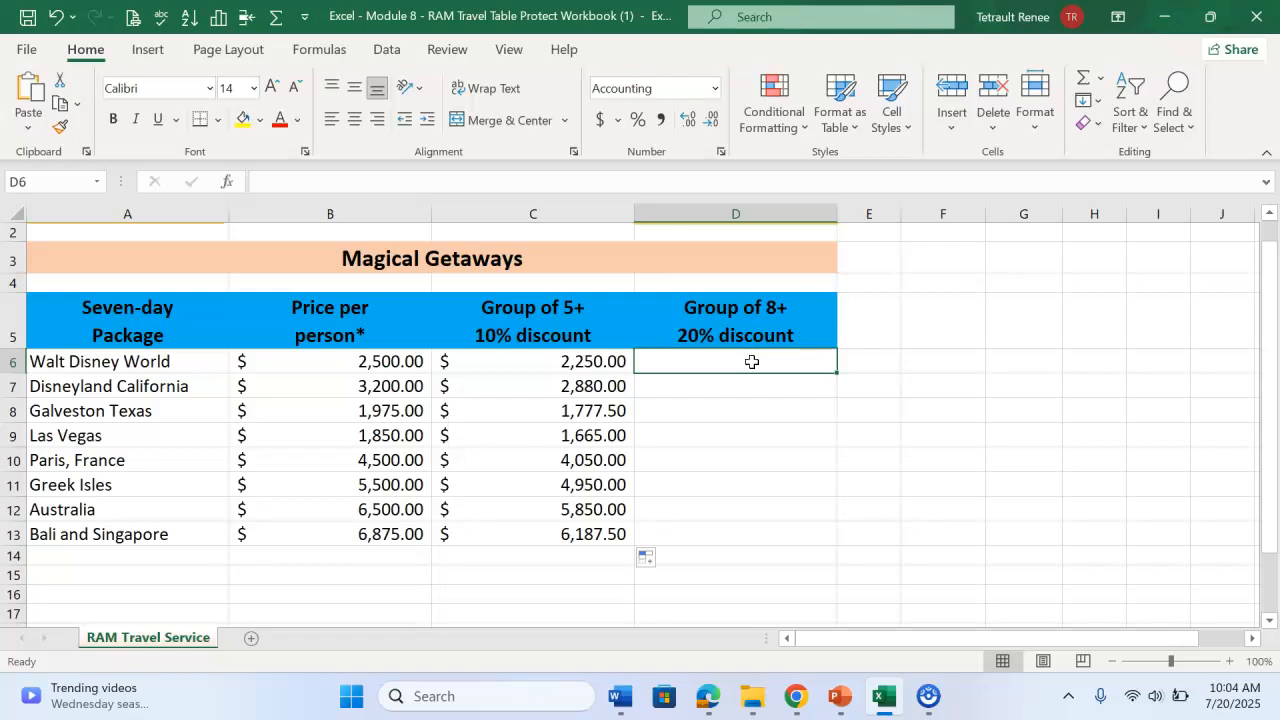
pyautogui.write('=')
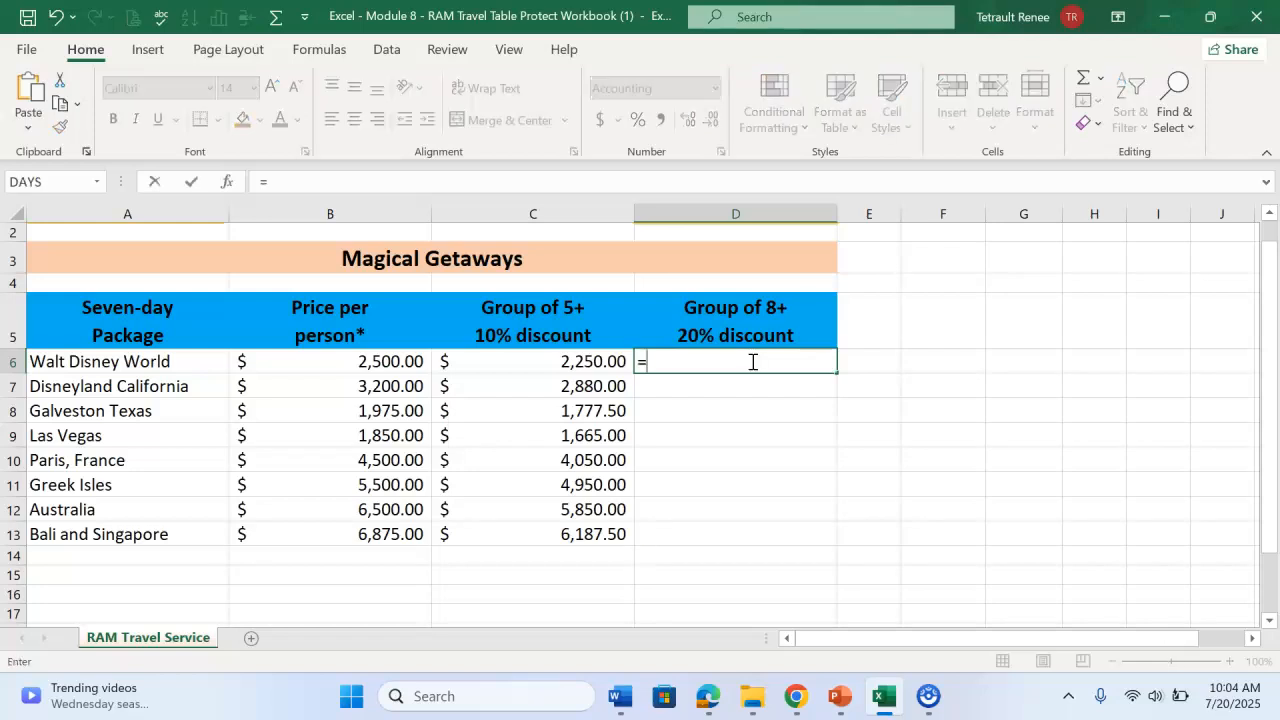
pyautogui.click(323, 361)
pyautogui.write('*')
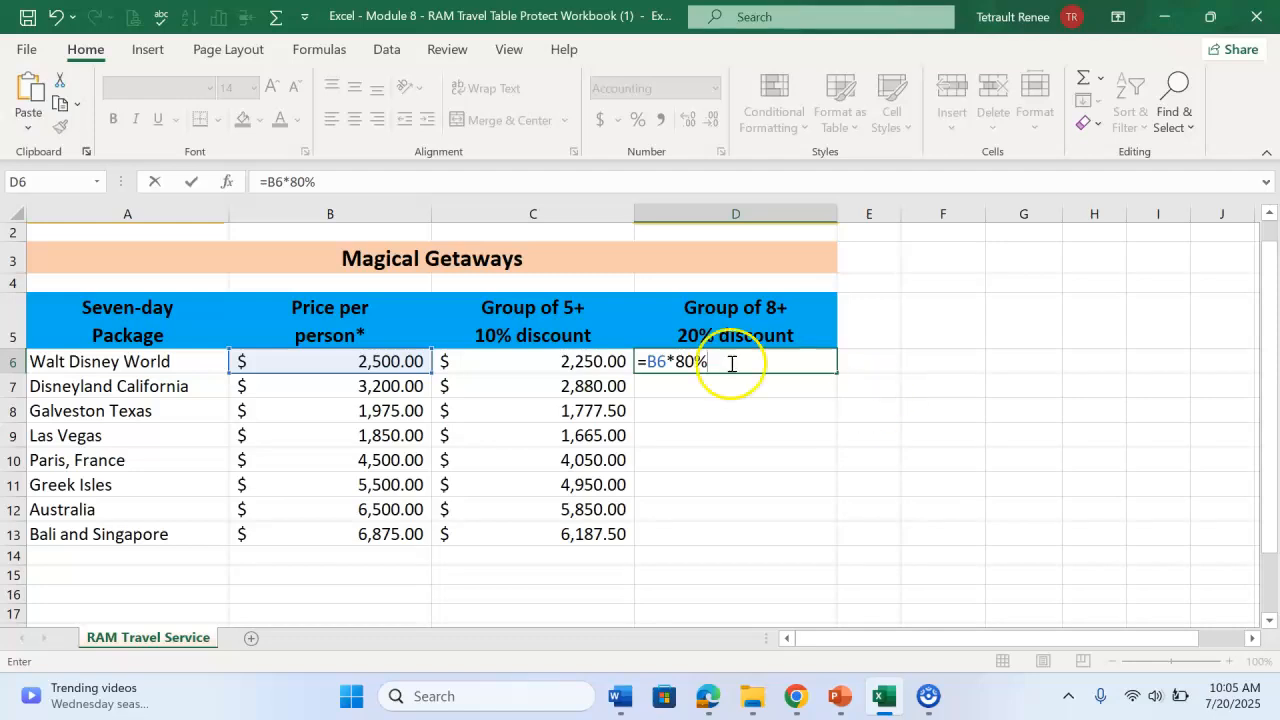
pyautogui.click(192, 185)
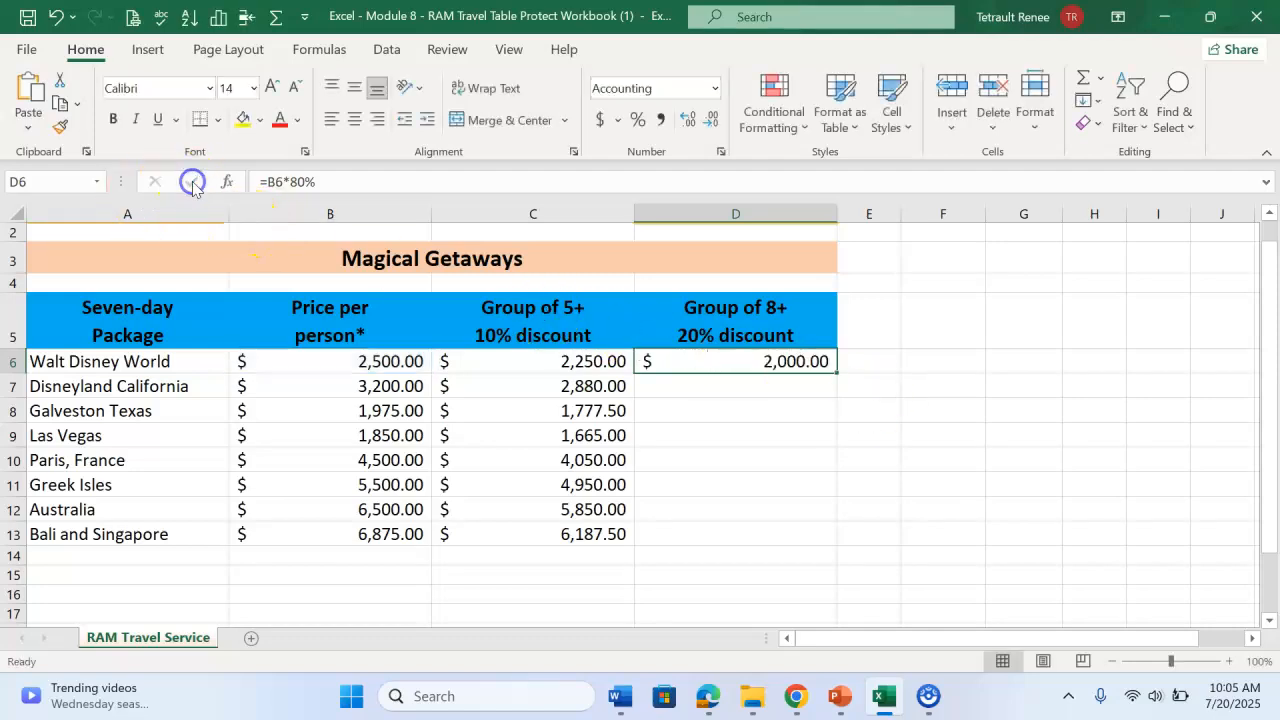
pyautogui.moveTo(838, 372); pyautogui.dragTo(829, 543)
pyautogui.click(555, 572)
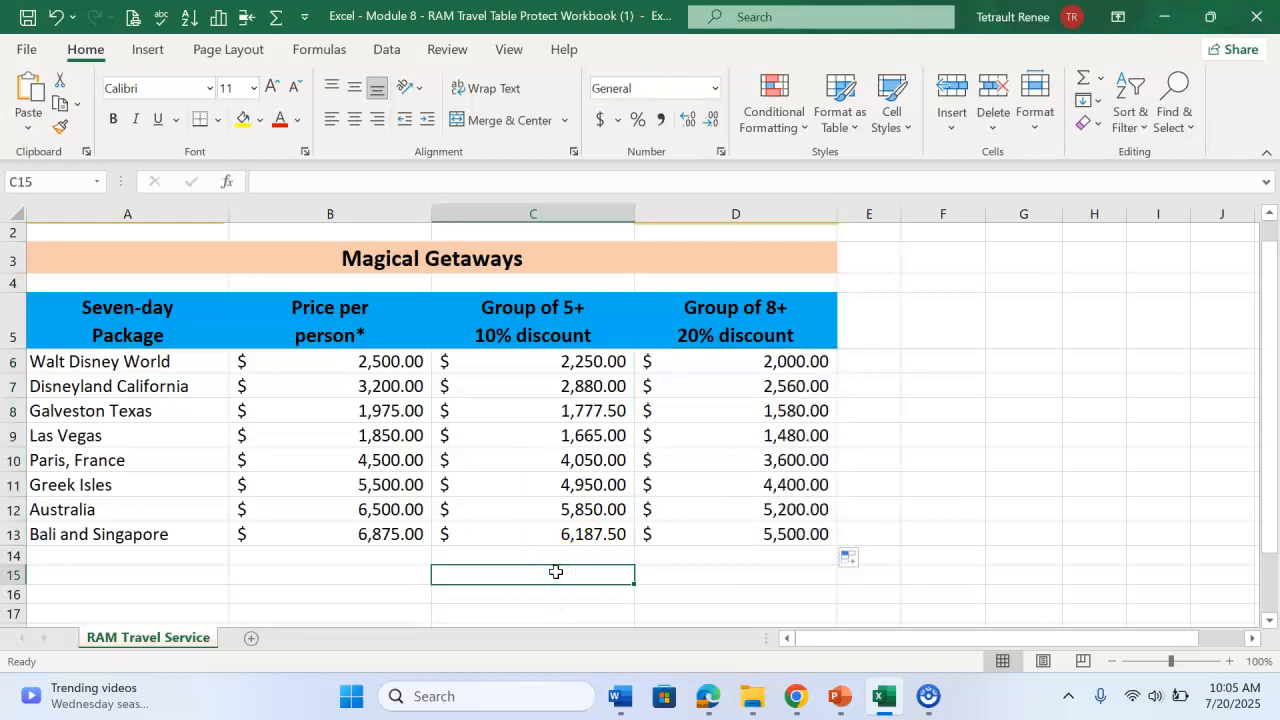
pyautogui.click(435, 571)
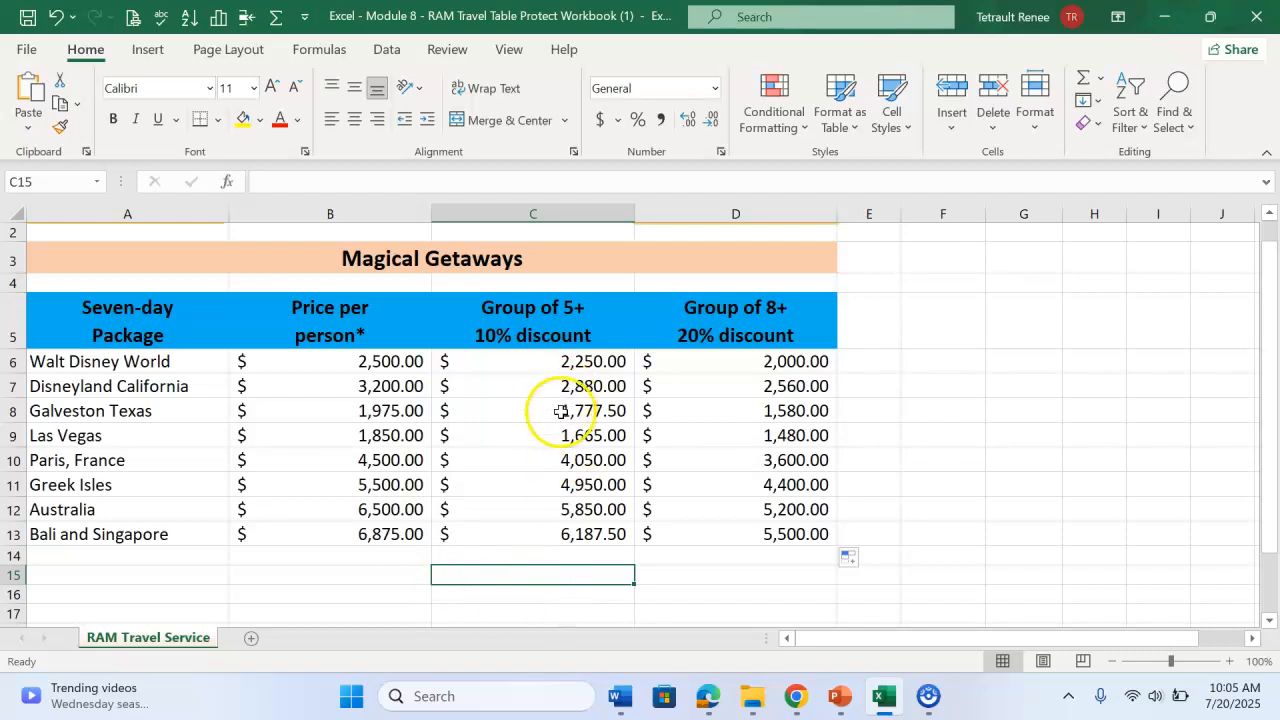
pyautogui.scroll(2, 552, 410)
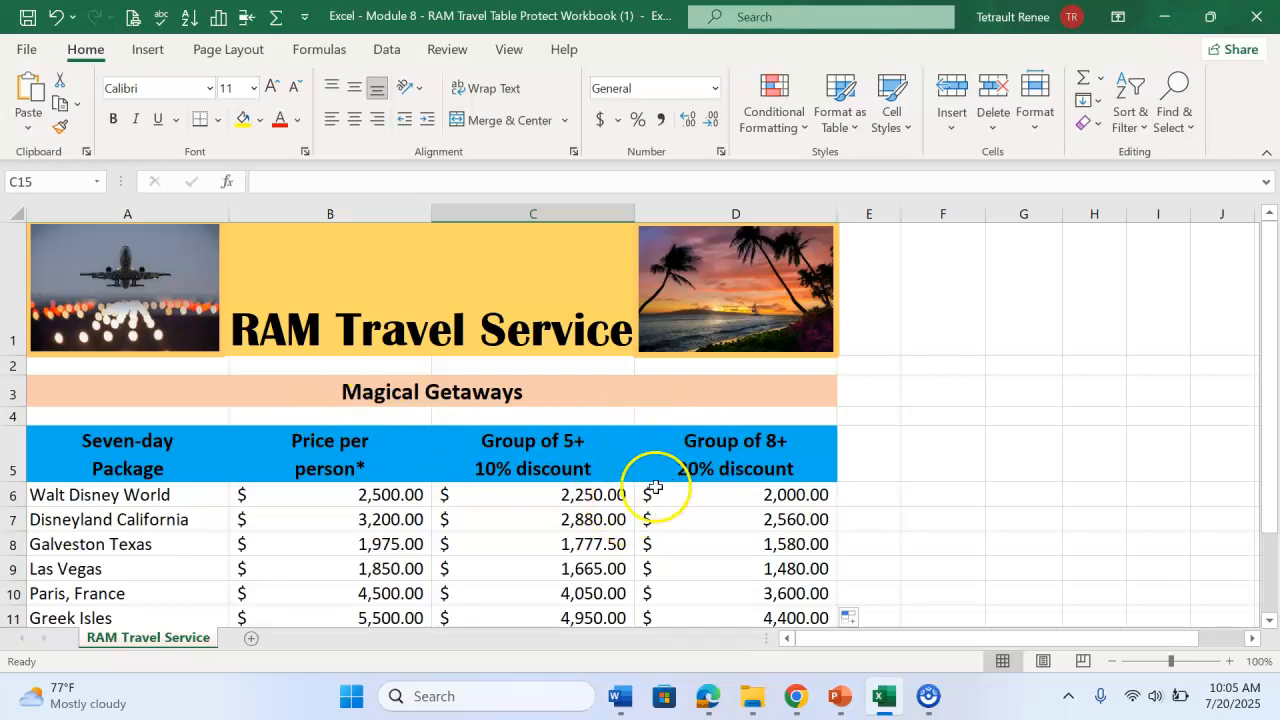
pyautogui.click(582, 500)
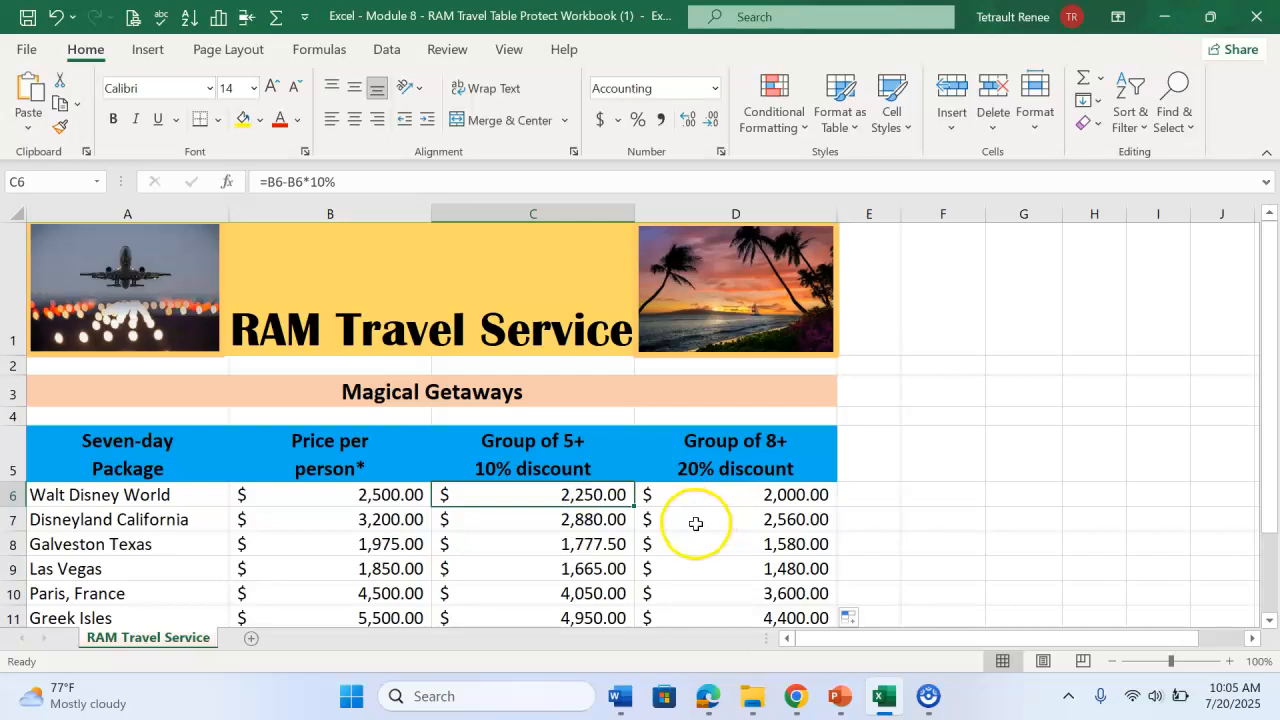
# Protect the workbook with Encrypt with Password, entering the file password and reentering it to confirm.
pyautogui.click(22, 50)
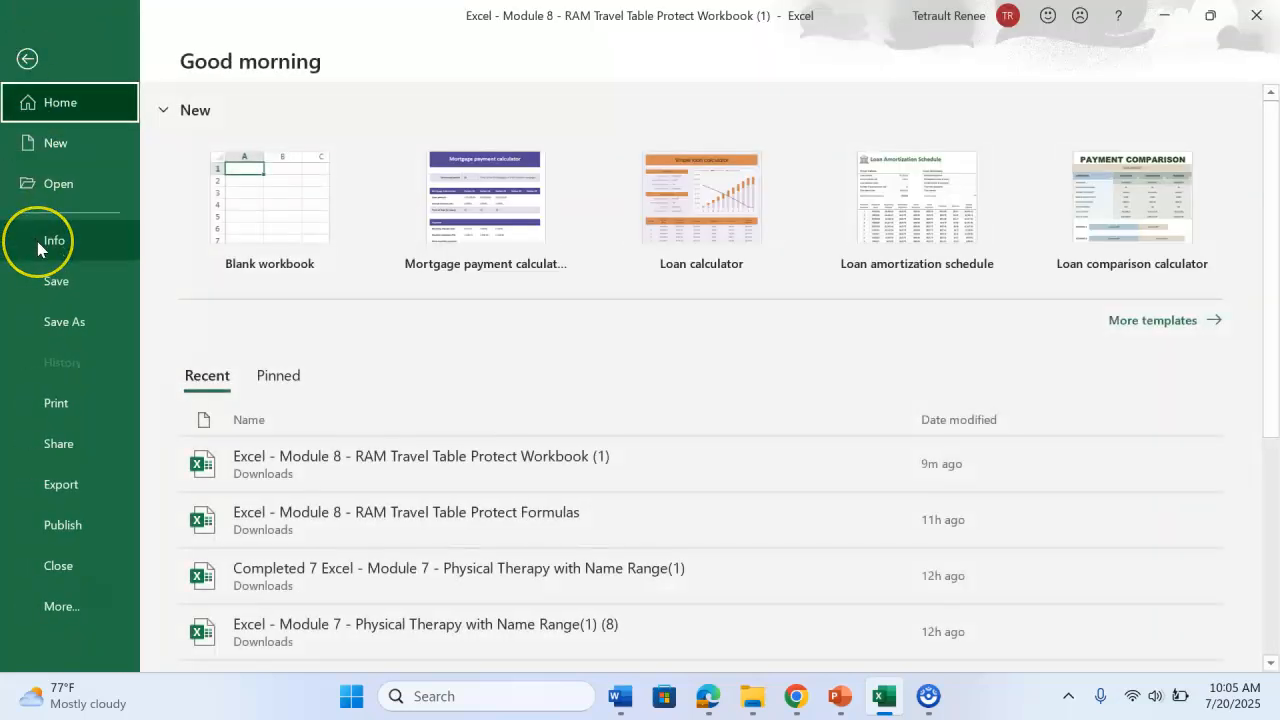
pyautogui.click(37, 241)
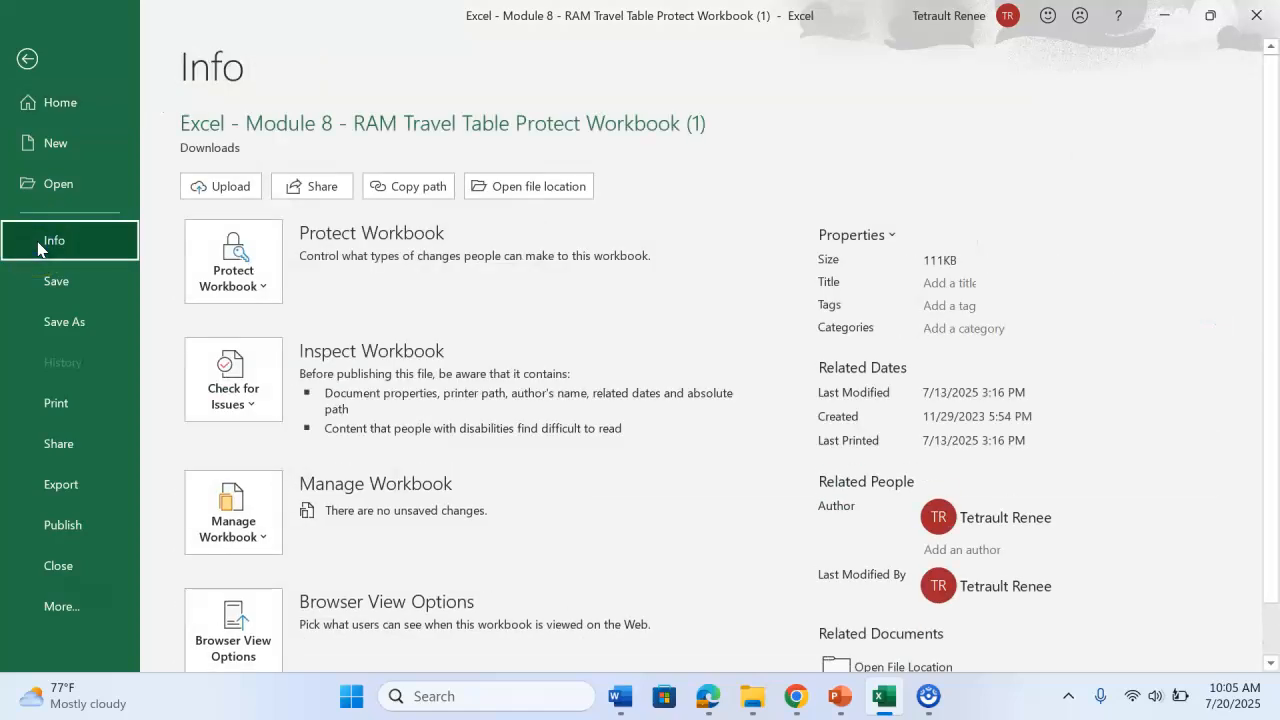
pyautogui.click(248, 289)
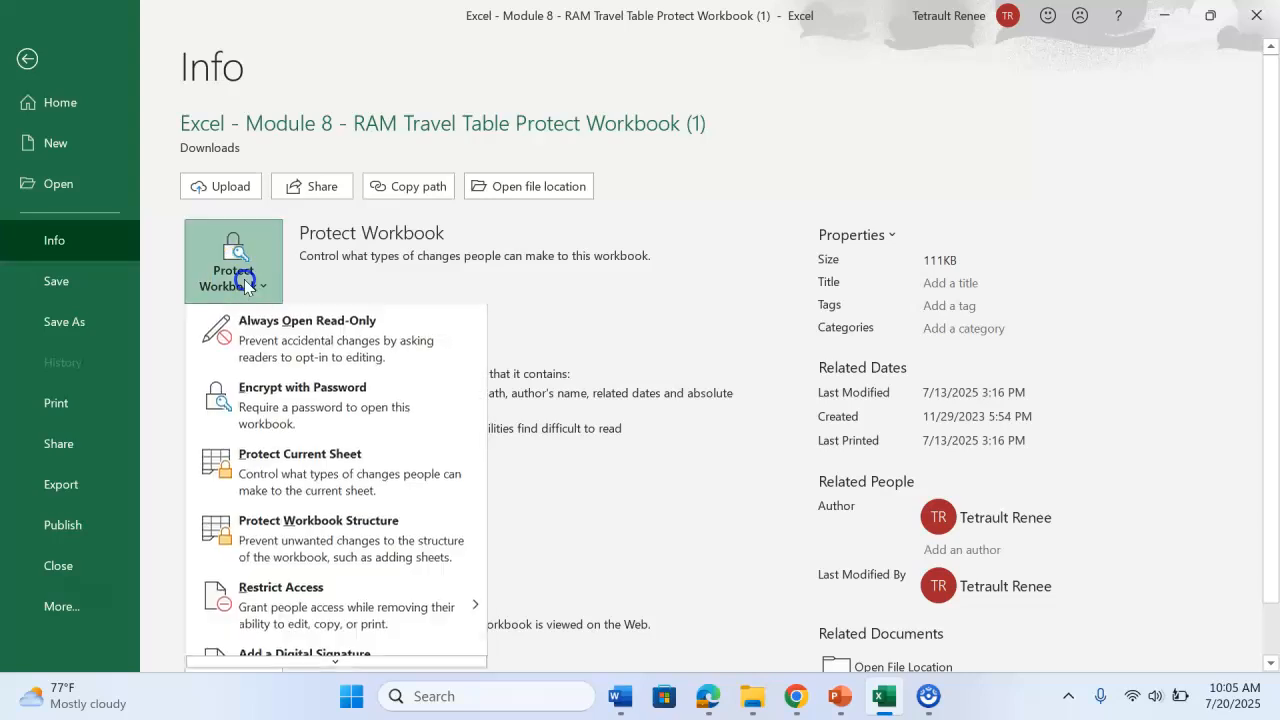
pyautogui.click(286, 410)
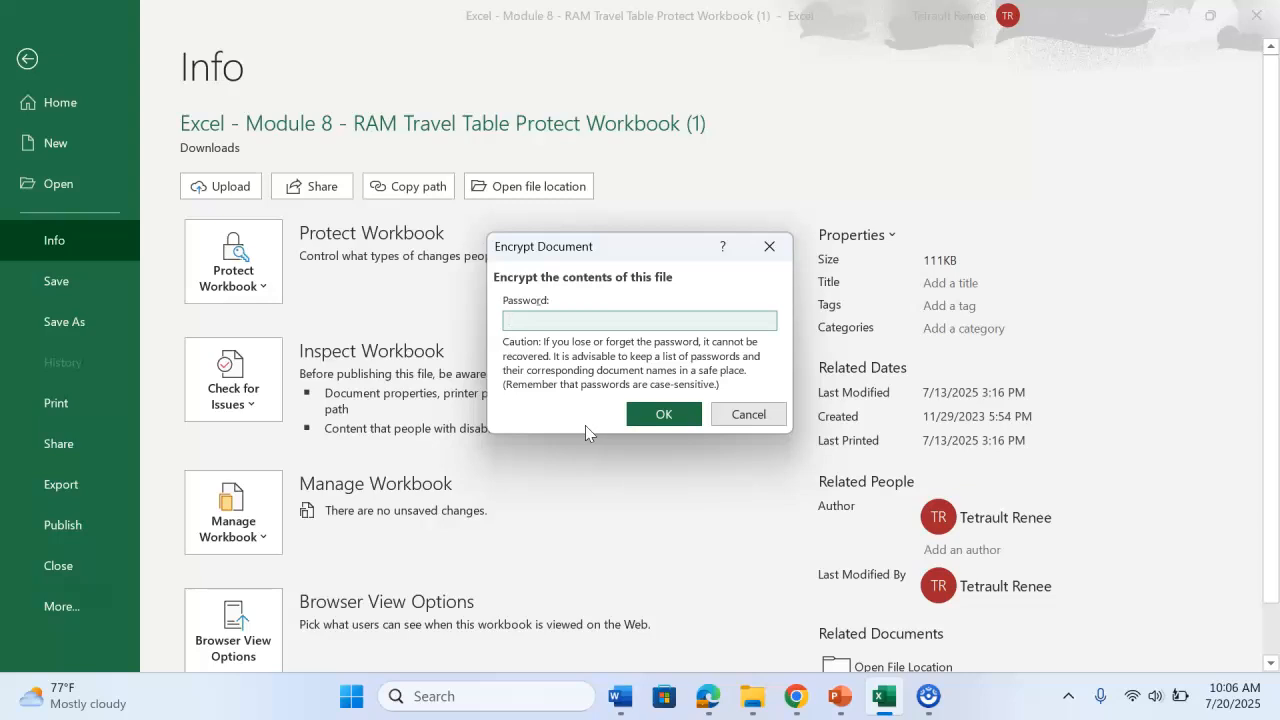
pyautogui.click(567, 315)
pyautogui.click(655, 416)
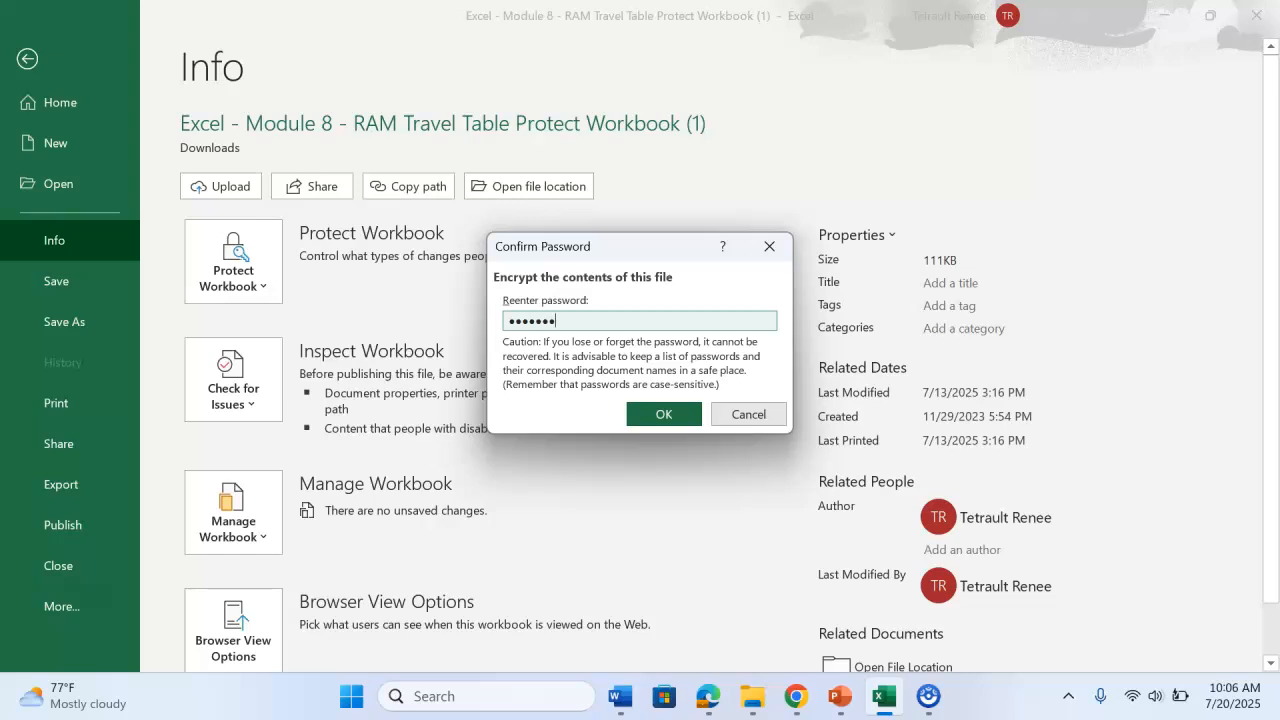
pyautogui.click(663, 414)
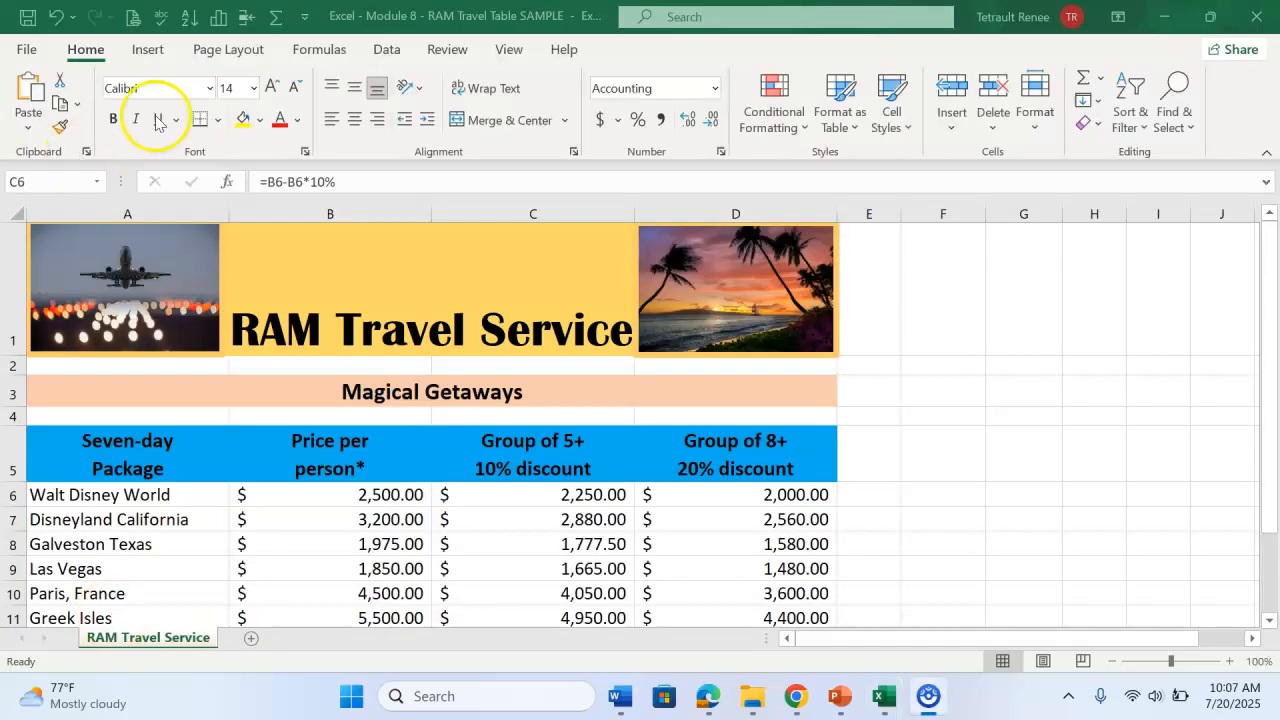
# Close the workbook "Excel - Module 8 - RAM Travel Table SAMPLE".
pyautogui.click(26, 50)
pyautogui.click(26, 50)
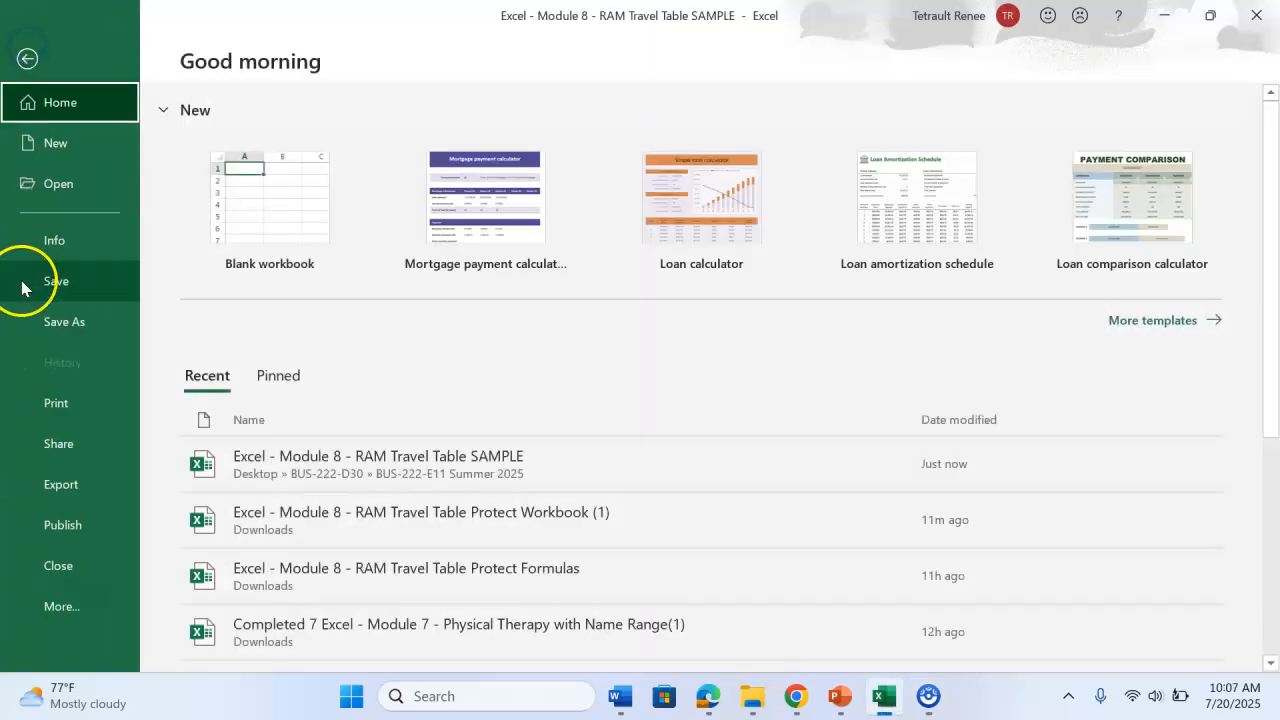
pyautogui.click(62, 565)
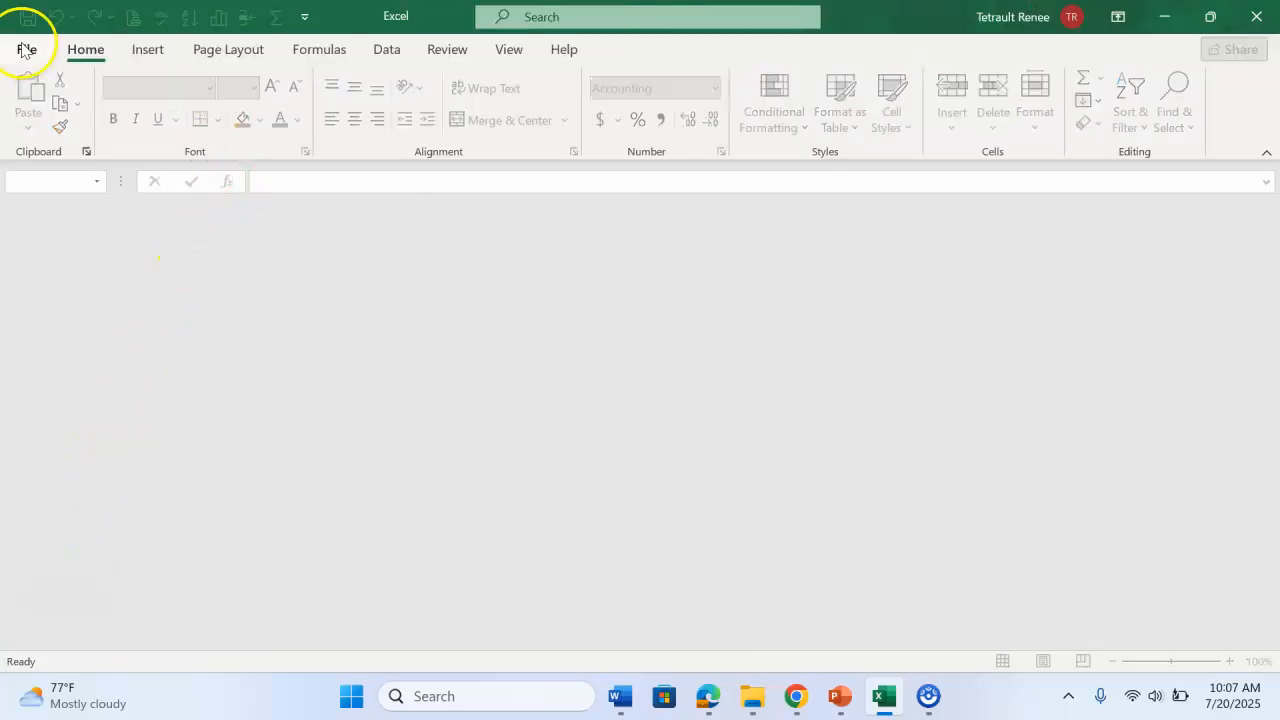
# Try to open the recent workbook "Excel - Module 8 - RAM Travel Table SAMPLE", submitting the file password prompt.
pyautogui.click(26, 52)
pyautogui.click(31, 190)
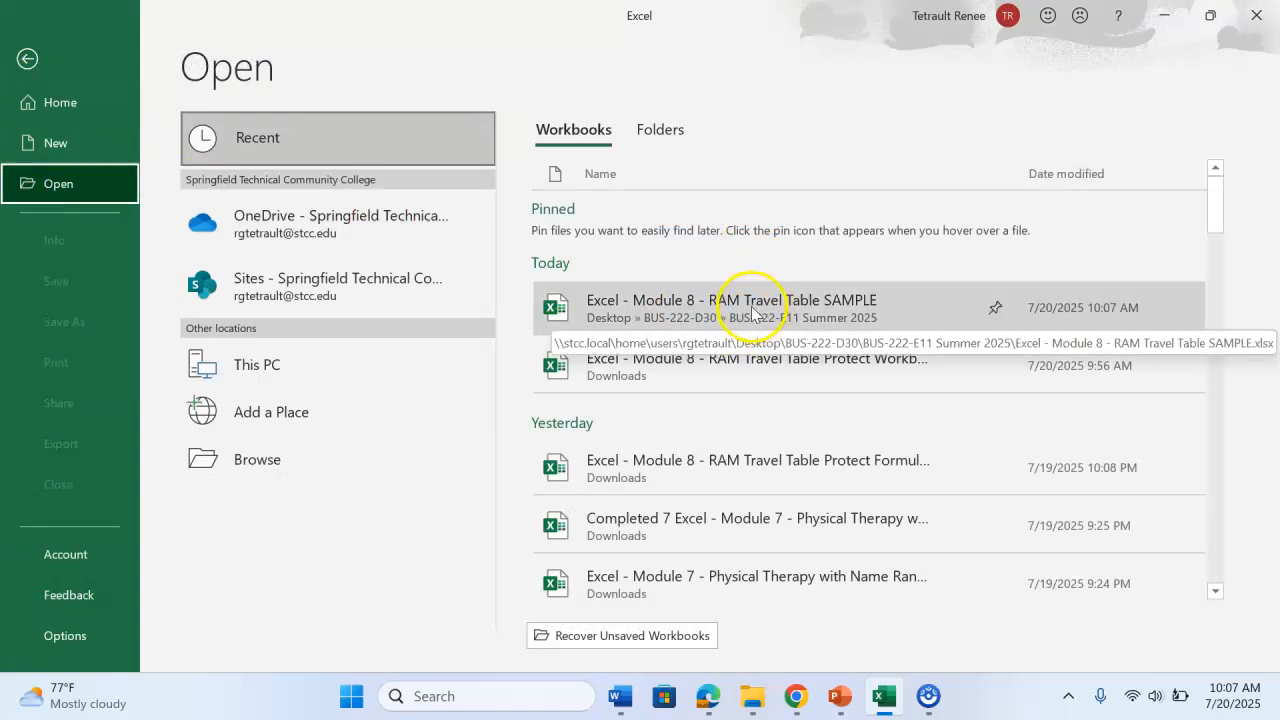
pyautogui.click(752, 310)
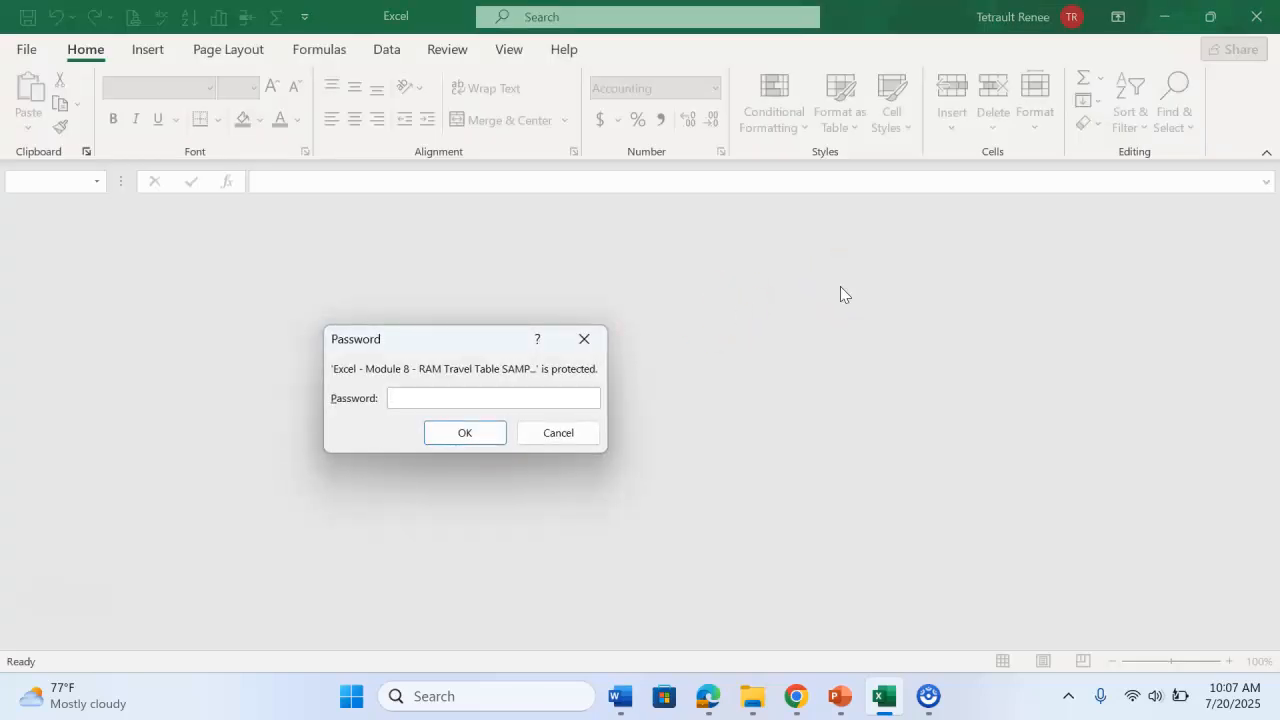
pyautogui.press('Return')
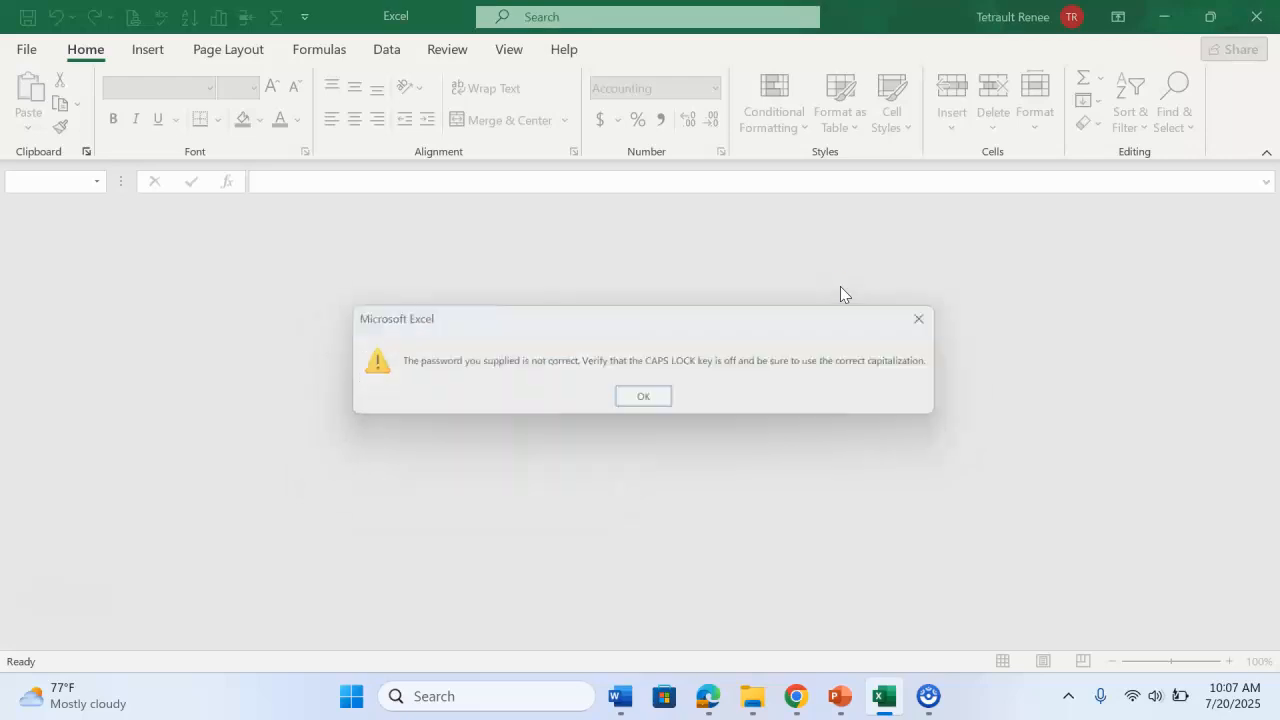
pyautogui.click(650, 402)
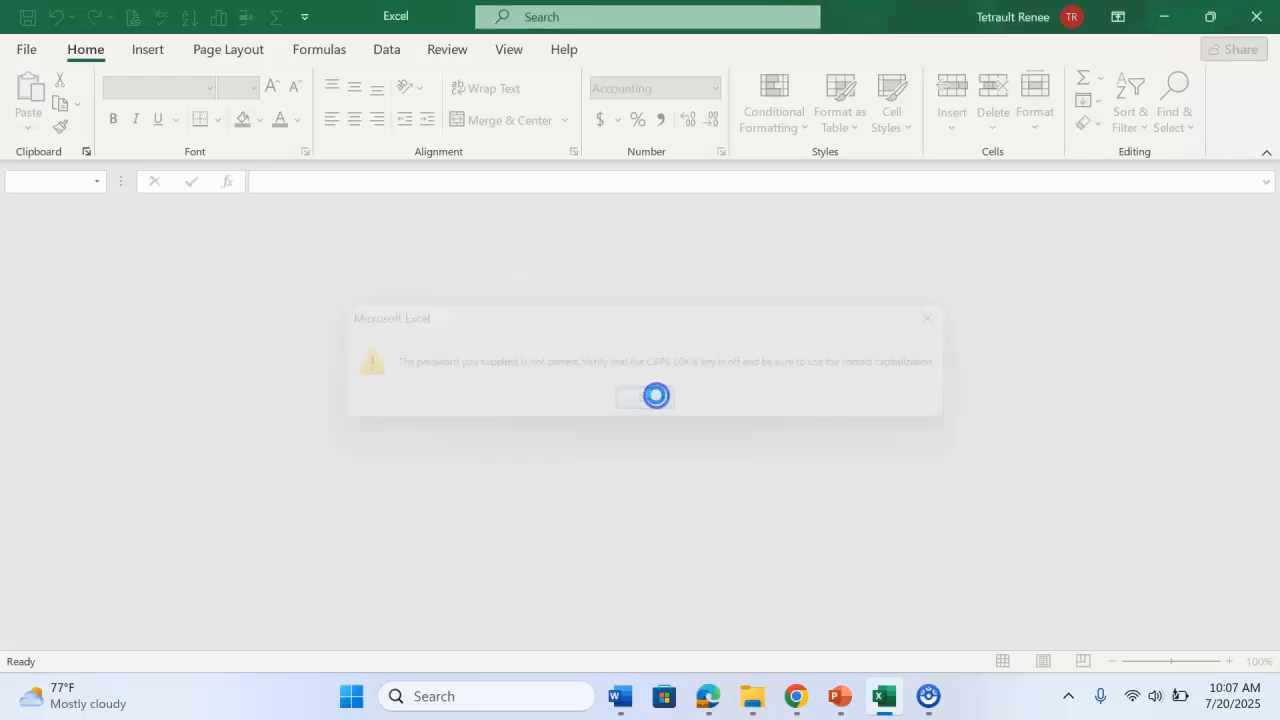
# Open the recent workbook "Excel - Module 8 - RAM Travel Table SAMPLE" by entering its file password.
pyautogui.click(32, 55)
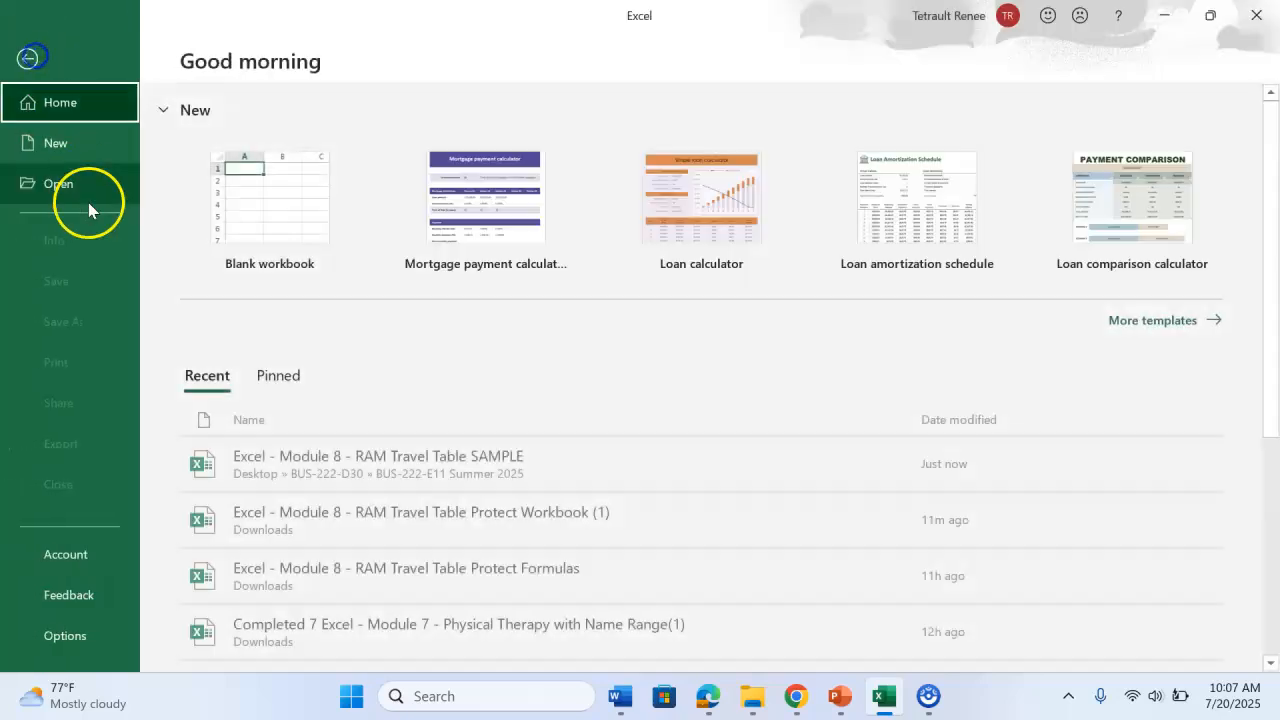
pyautogui.click(303, 465)
pyautogui.write('••••••••')
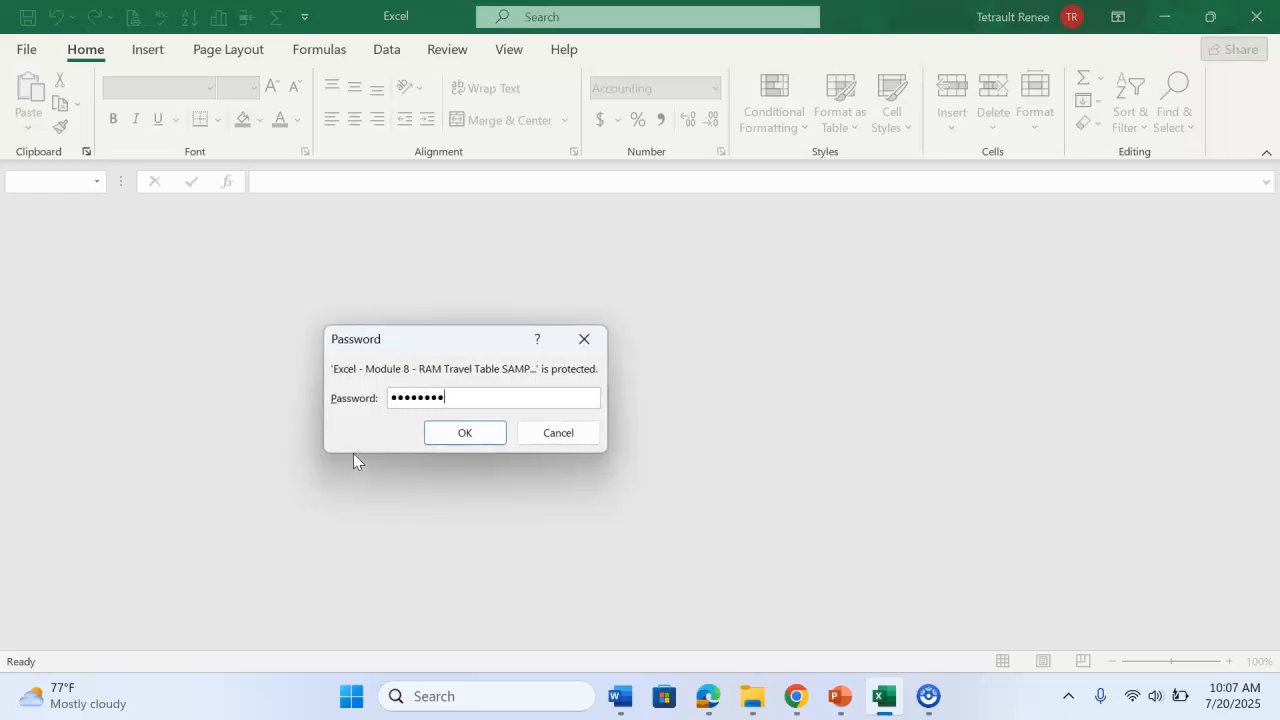
pyautogui.press('Return')
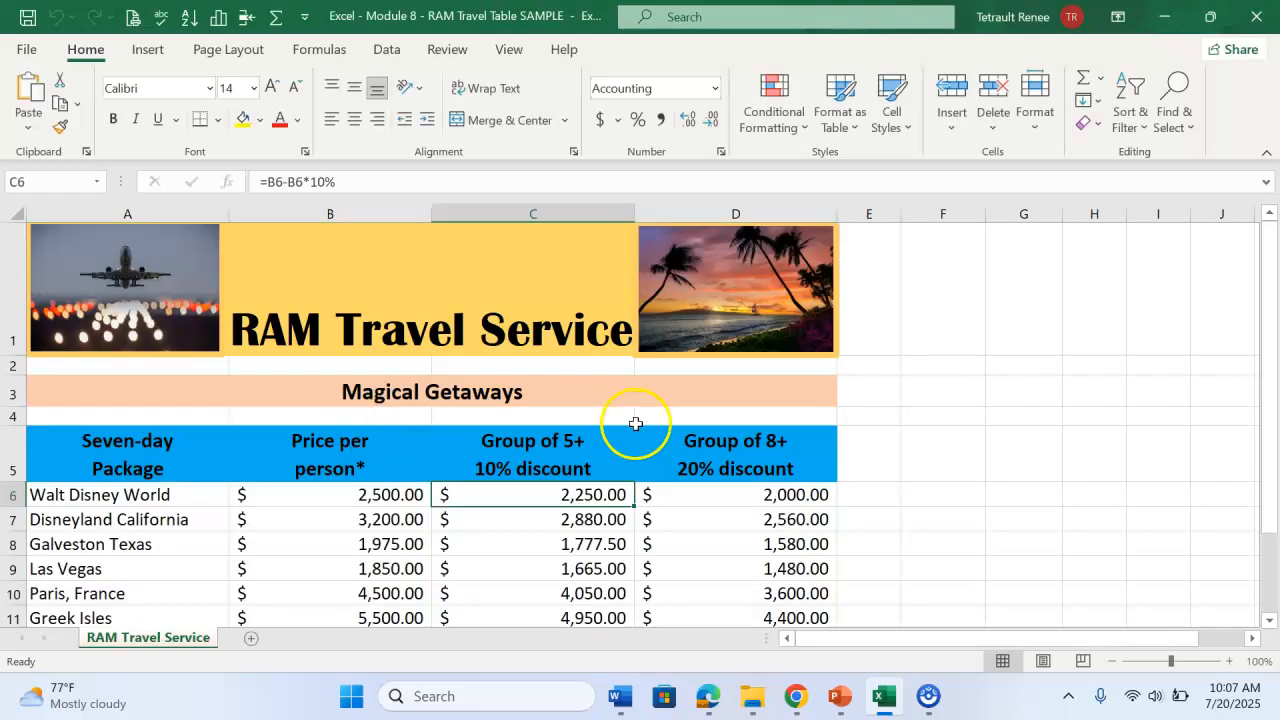